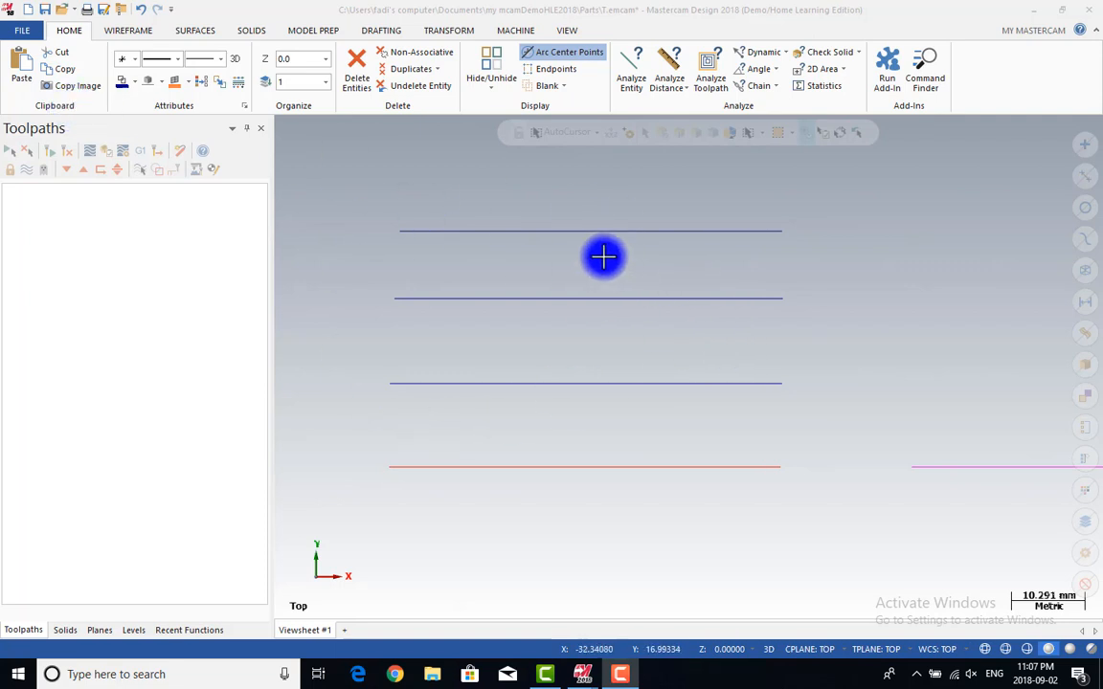
# - Copy the top line and paste it in place without setting any of its attributes to the main settings
pyautogui.click(541, 239)
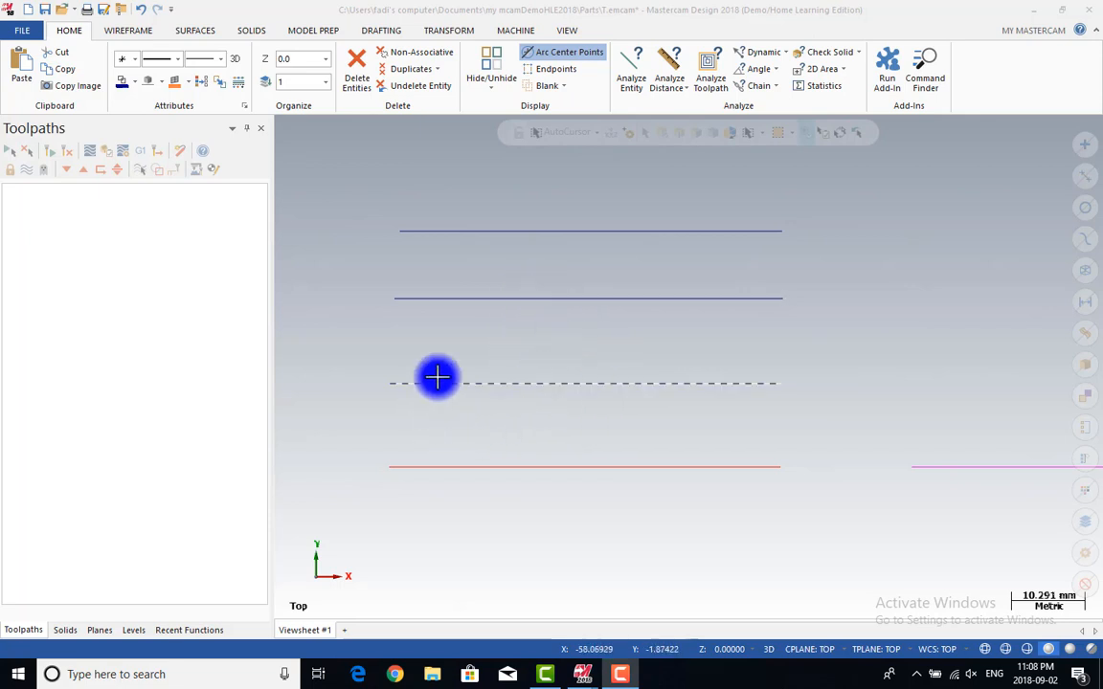
pyautogui.click(515, 236)
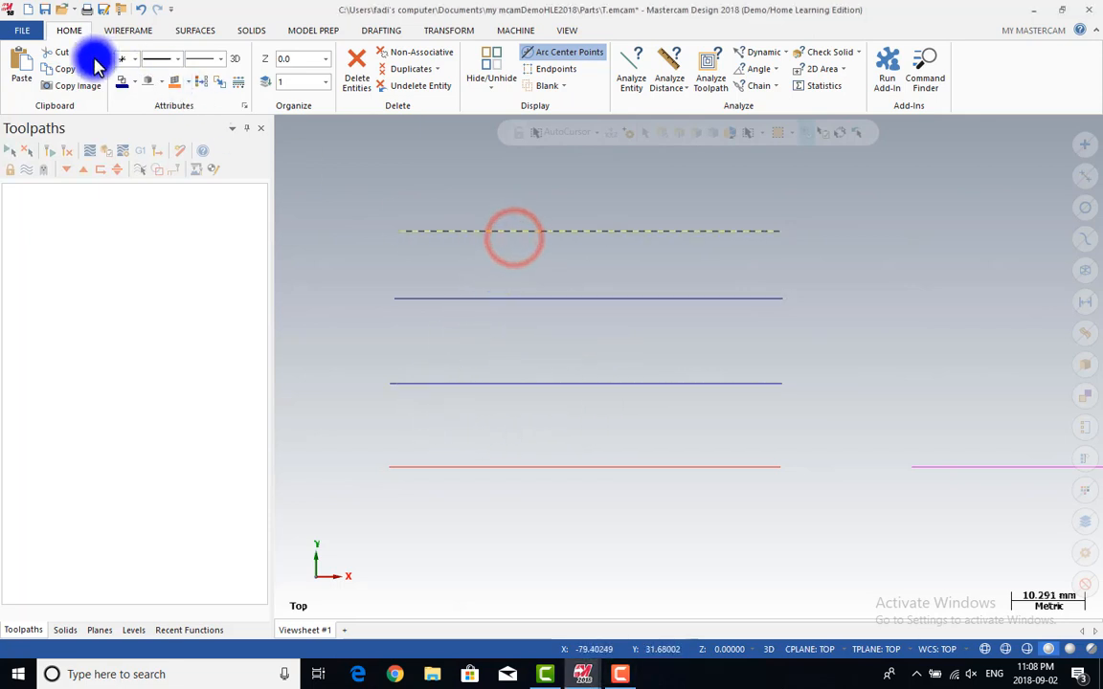
pyautogui.click(67, 69)
pyautogui.click(586, 209)
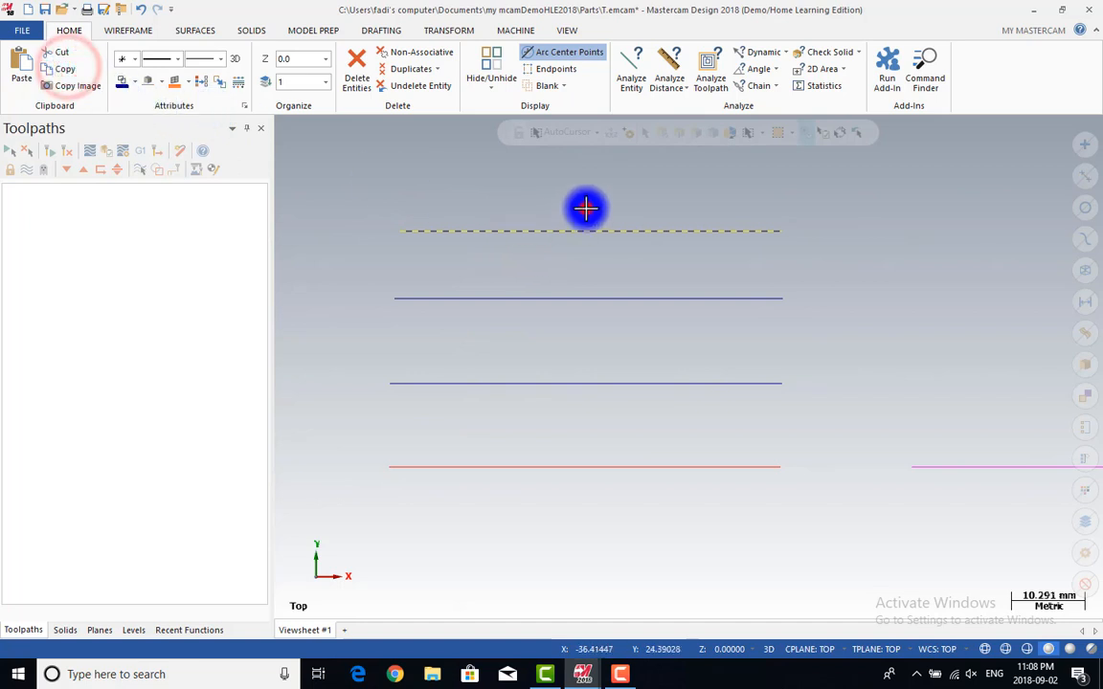
pyautogui.click(17, 61)
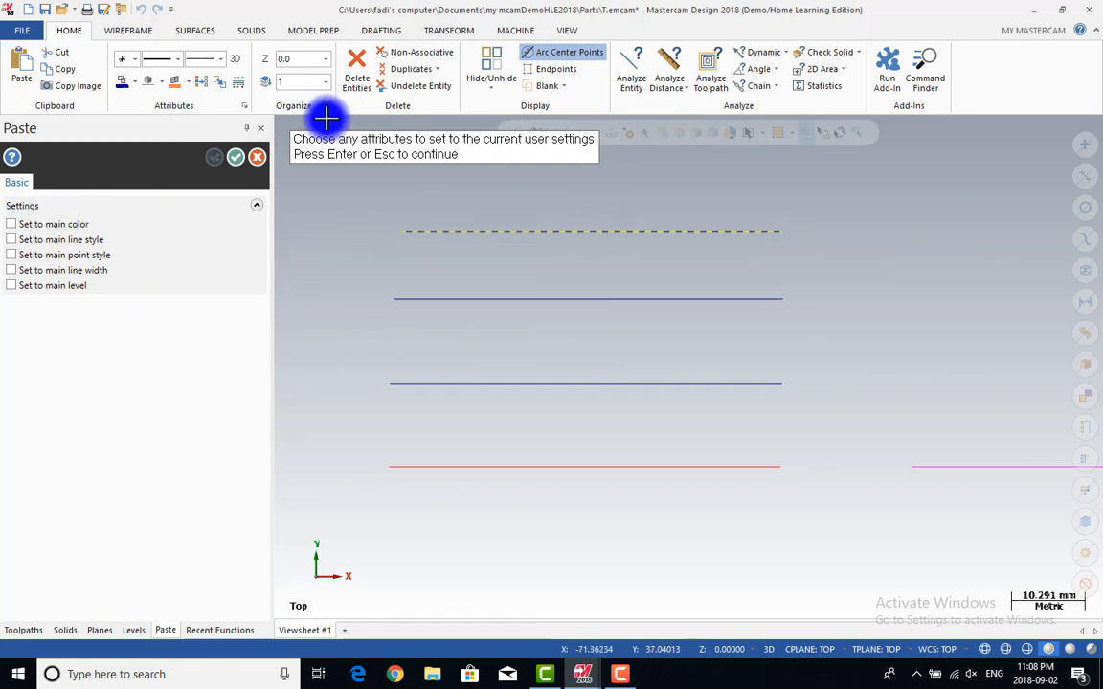
pyautogui.click(233, 155)
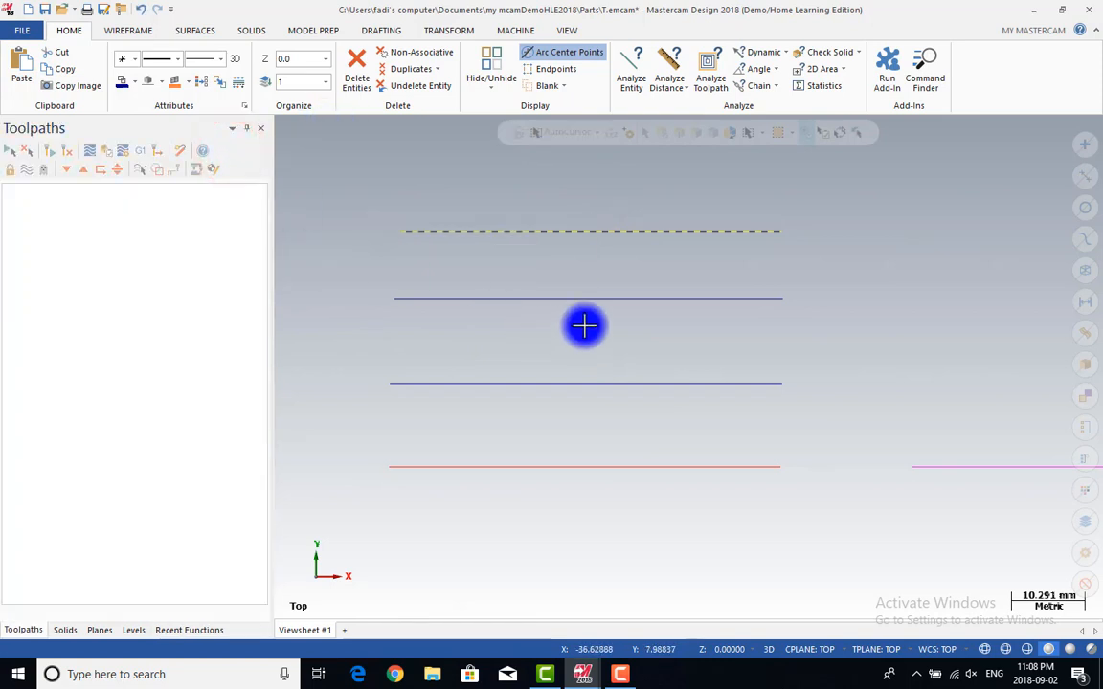
pyautogui.click(554, 385)
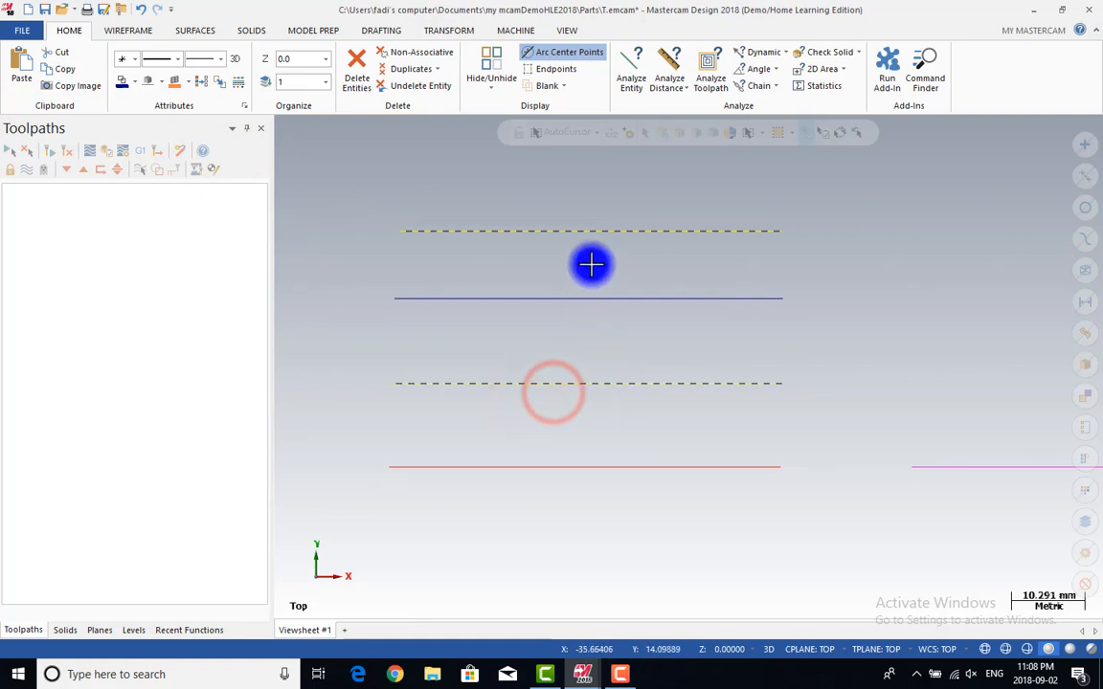
pyautogui.click(598, 231)
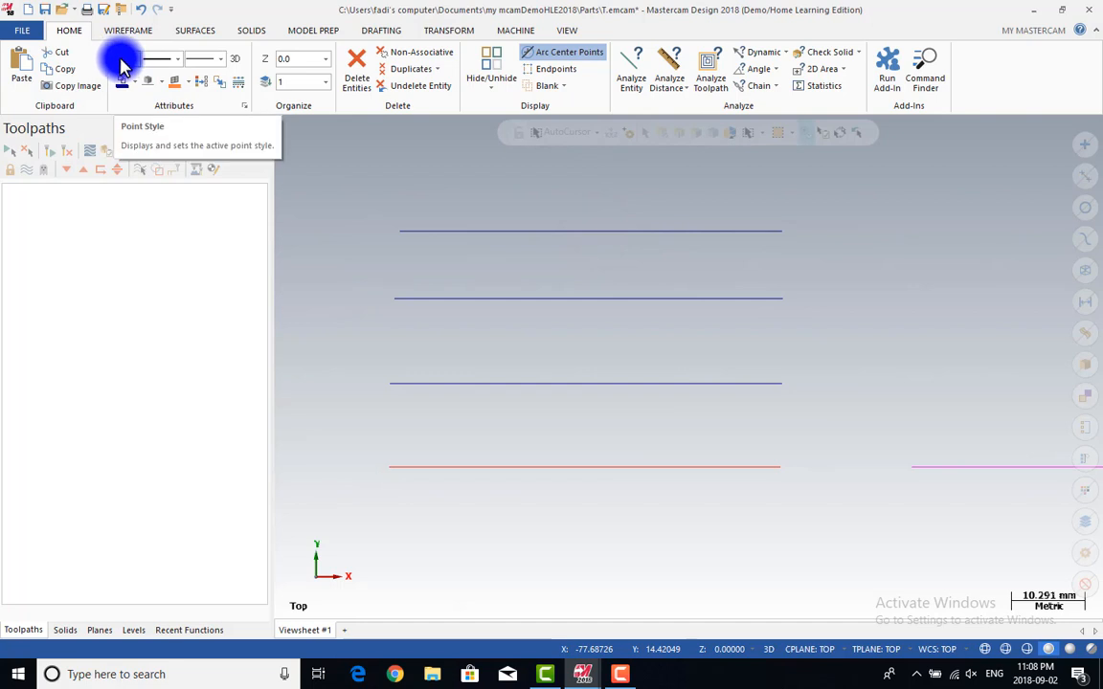
pyautogui.click(169, 61)
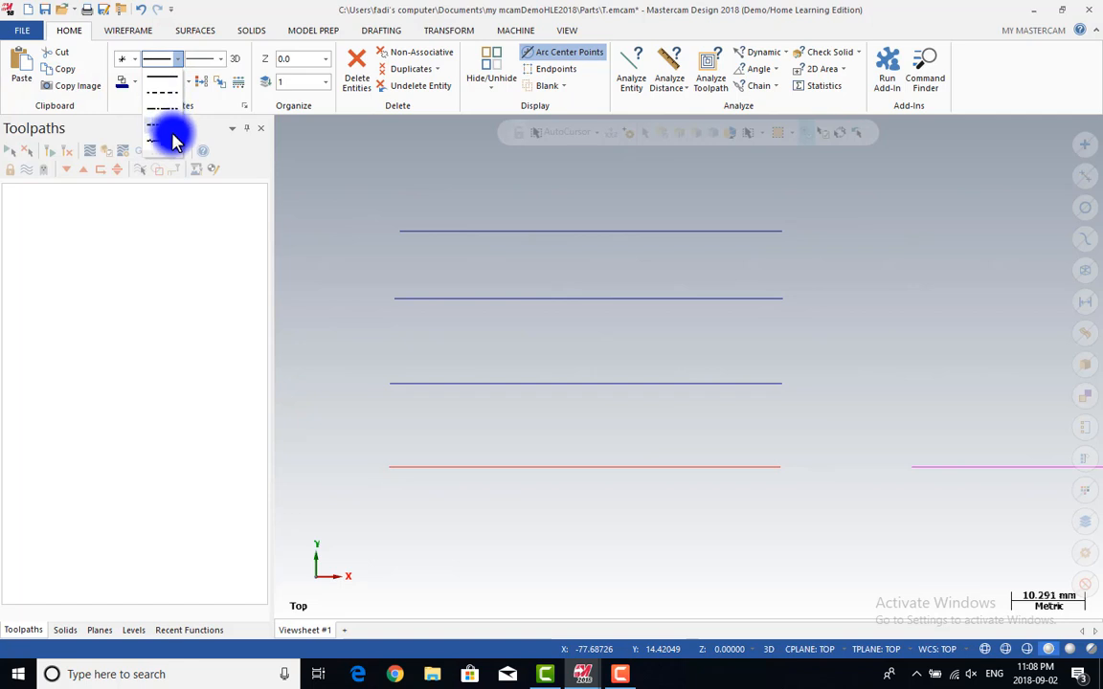
pyautogui.click(185, 63)
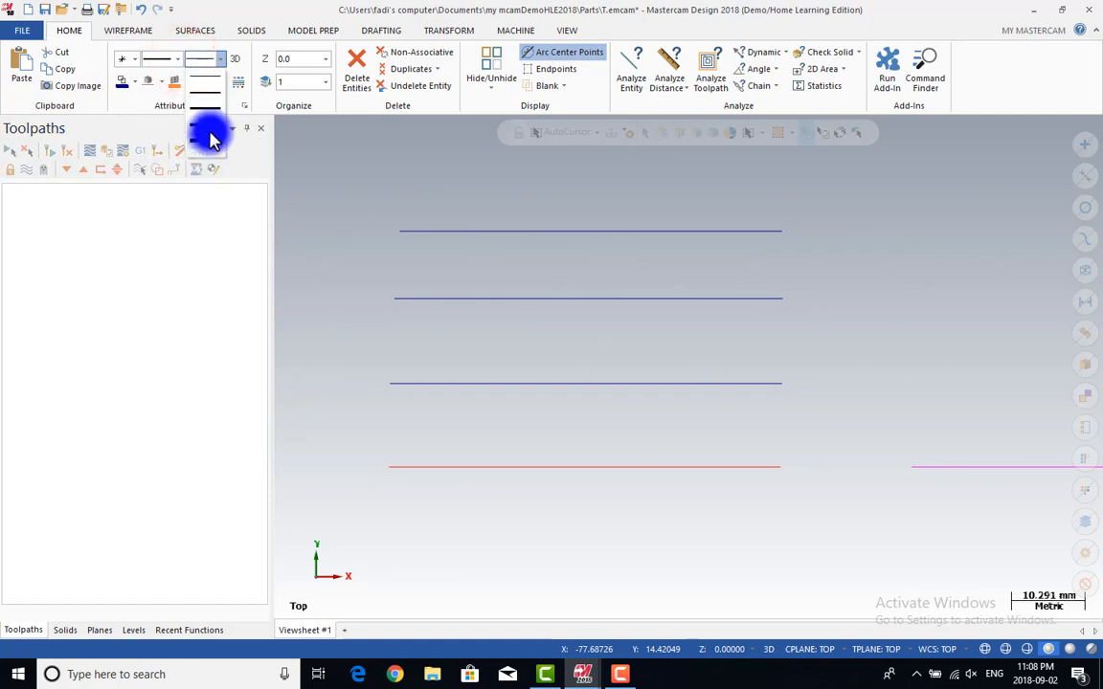
pyautogui.click(221, 65)
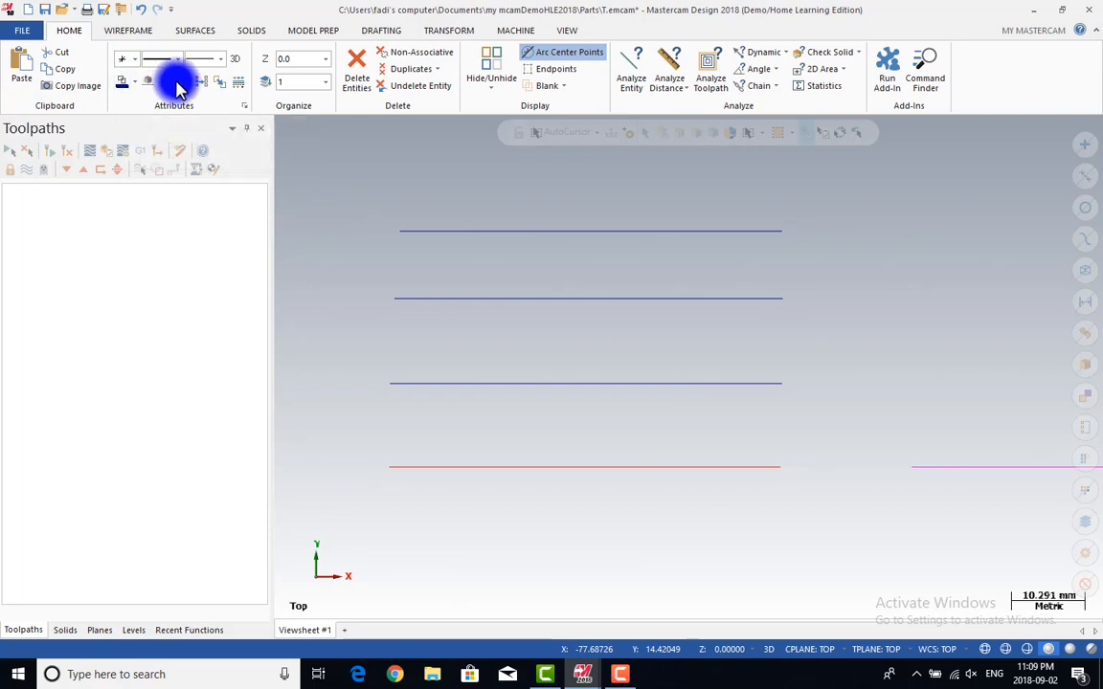
pyautogui.click(222, 61)
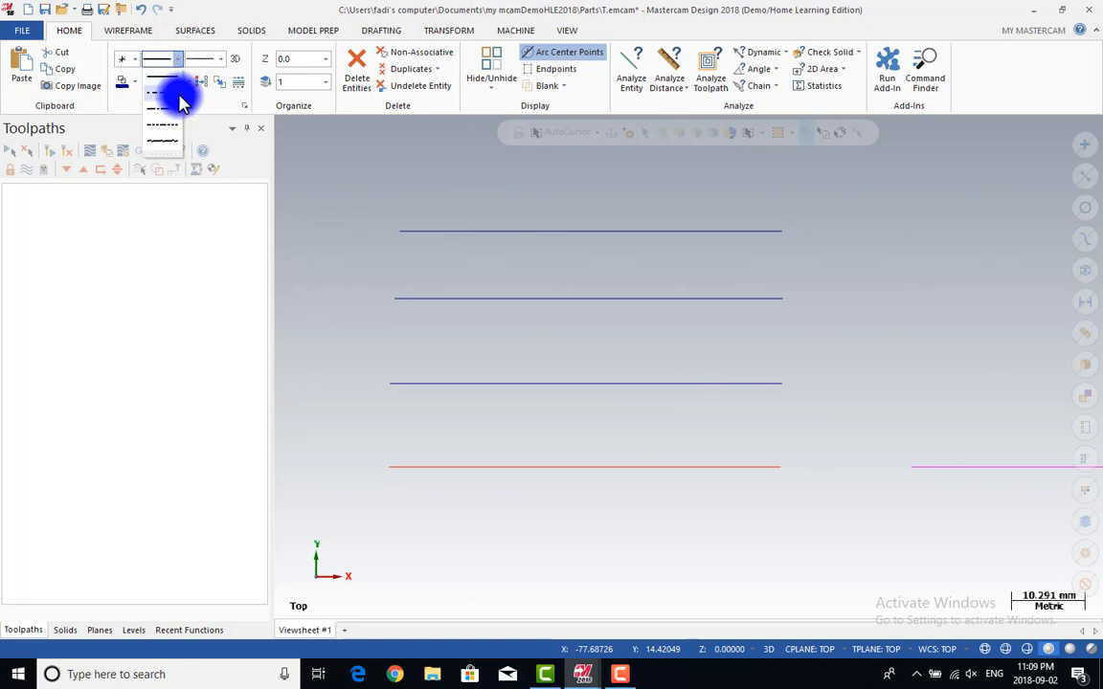
pyautogui.click(174, 77)
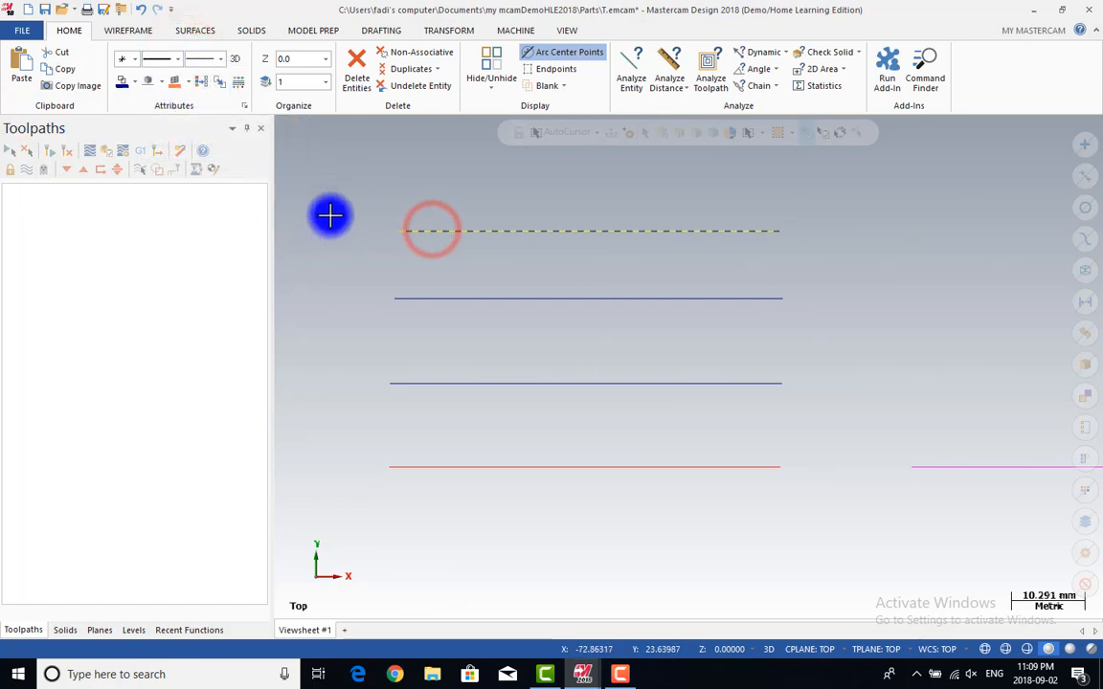
# - Change the line style of the top line to dashed
pyautogui.click(177, 62)
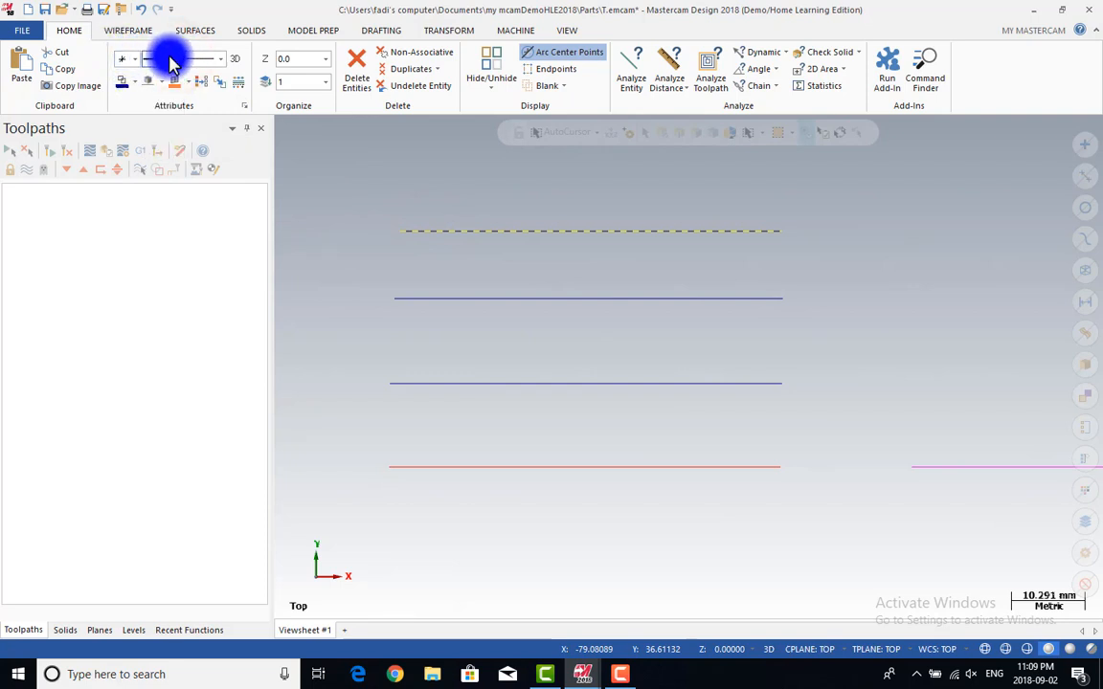
pyautogui.click(180, 62)
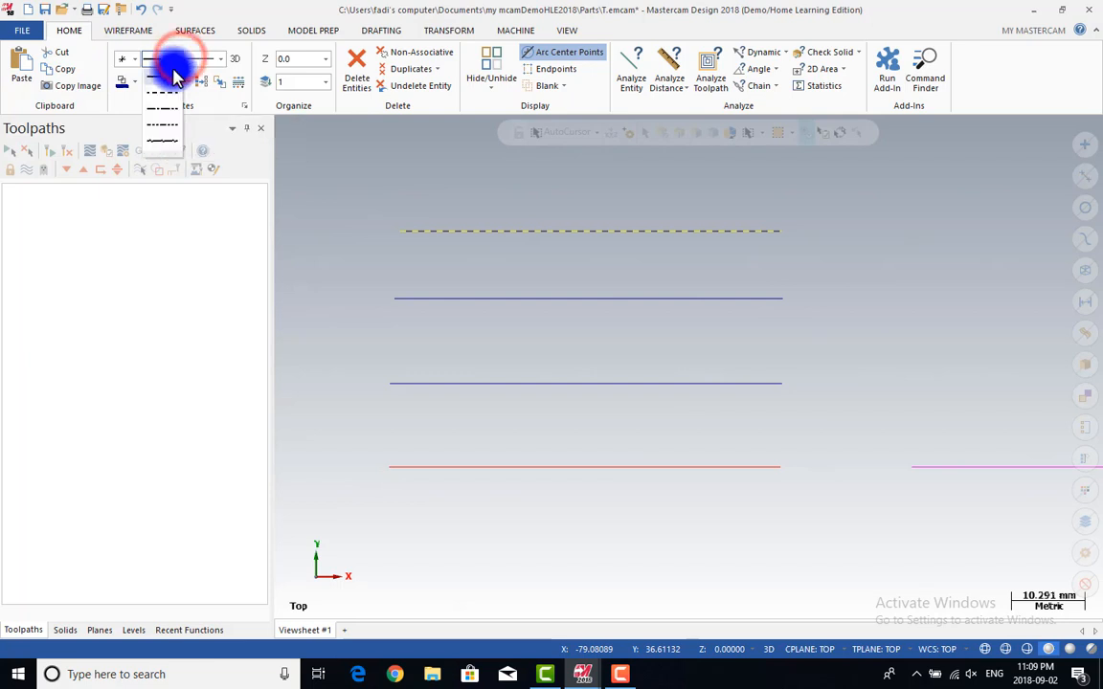
pyautogui.click(168, 91)
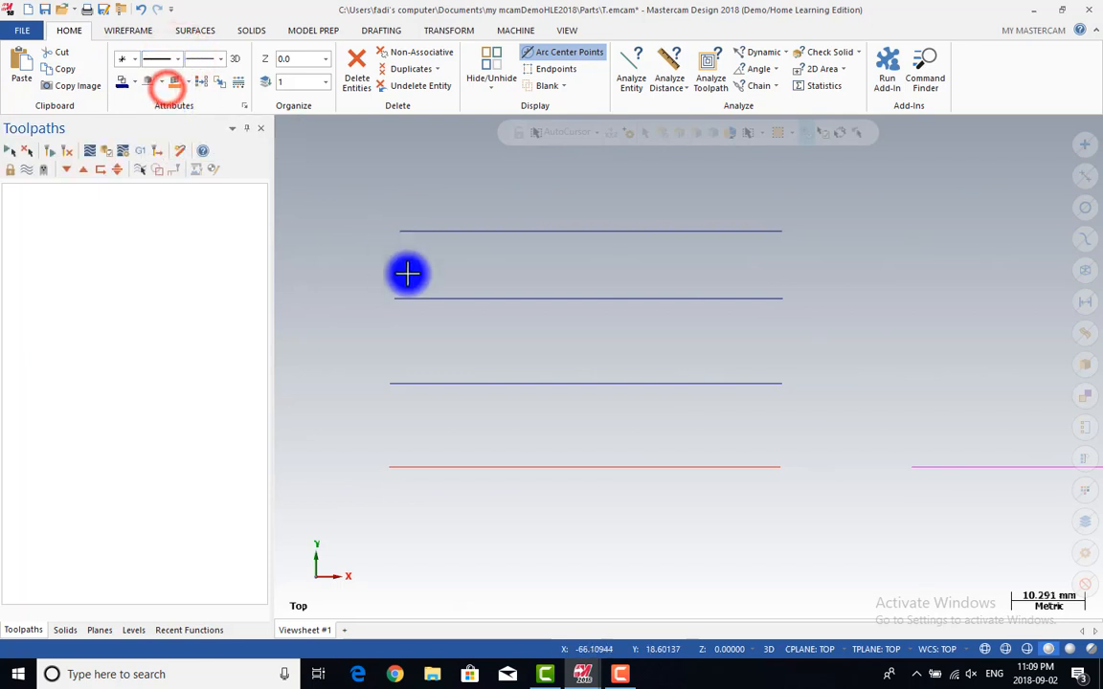
pyautogui.click(527, 231)
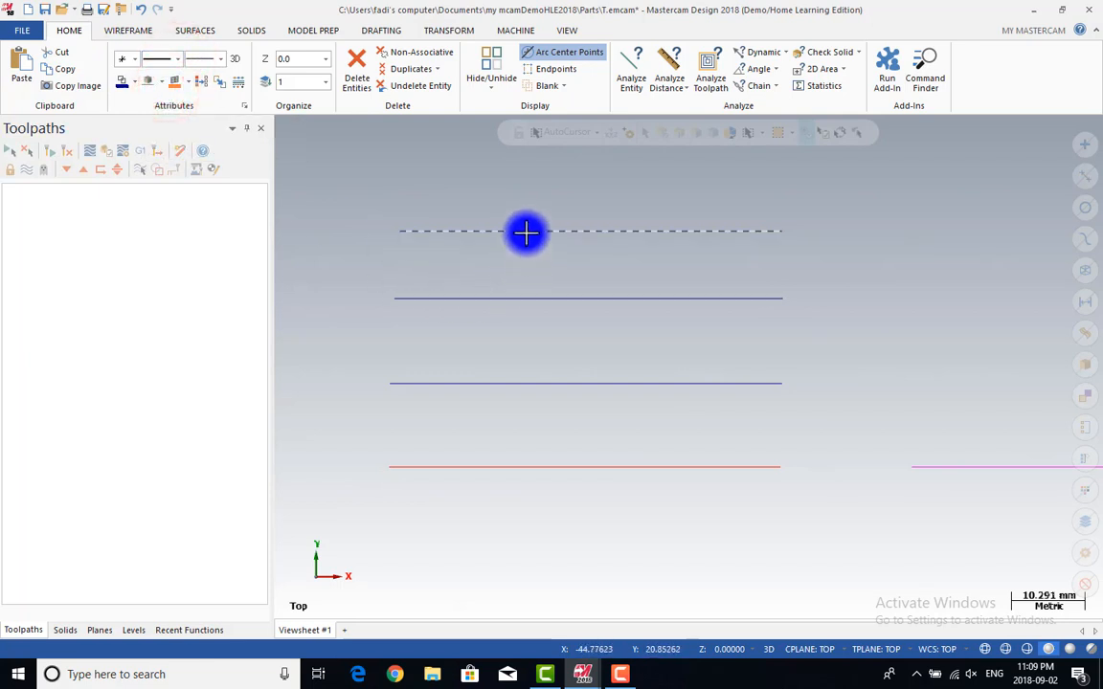
pyautogui.click(178, 60)
pyautogui.click(160, 101)
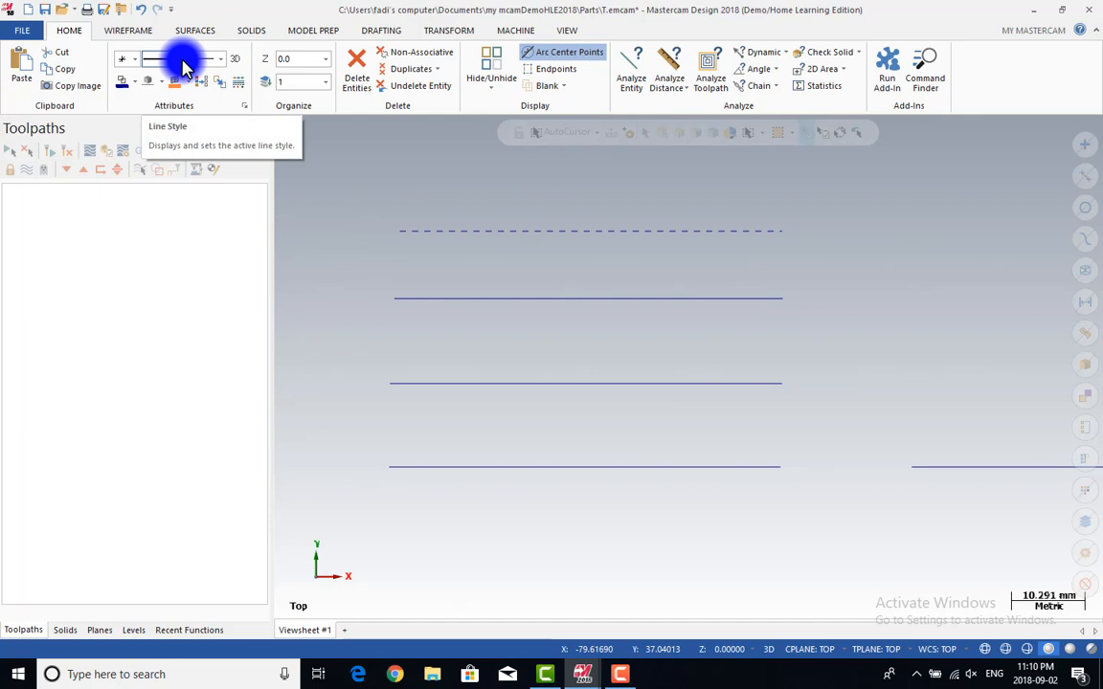
# - Set the width of the second line from the top to the second-thickest line width
pyautogui.click(734, 289)
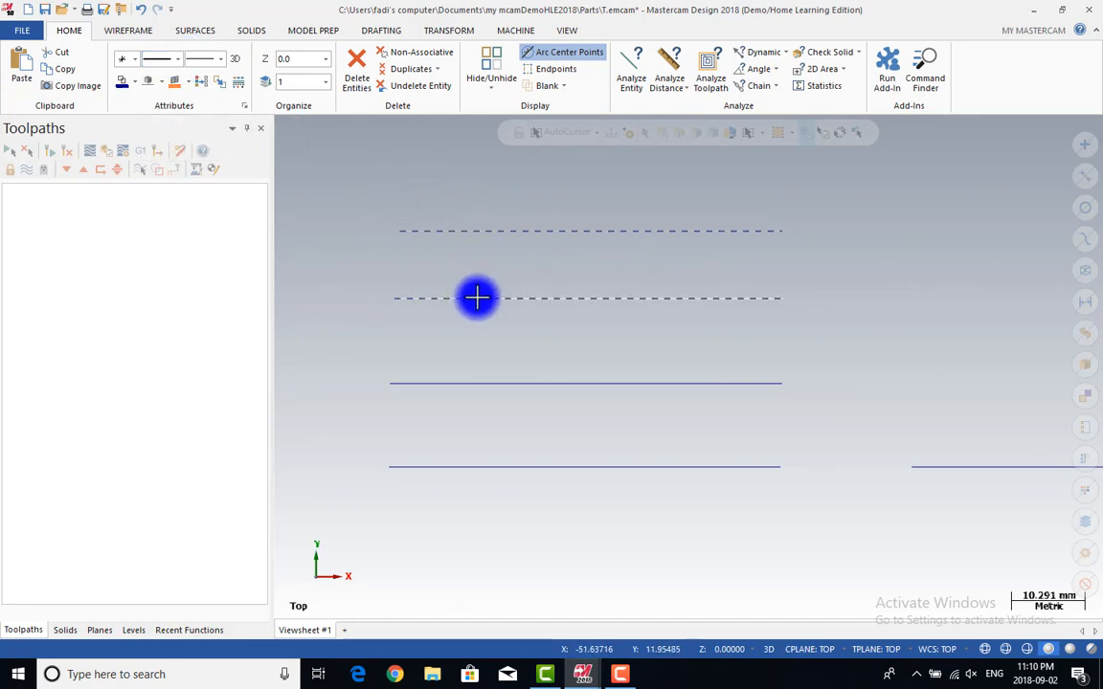
pyautogui.click(220, 58)
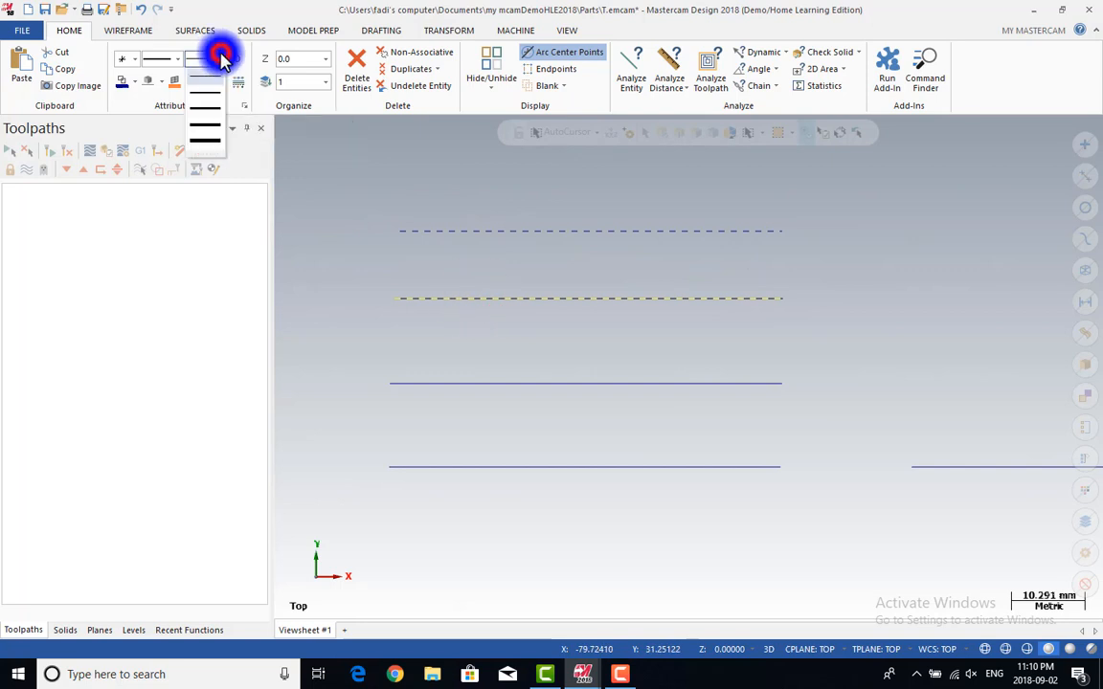
pyautogui.click(210, 125)
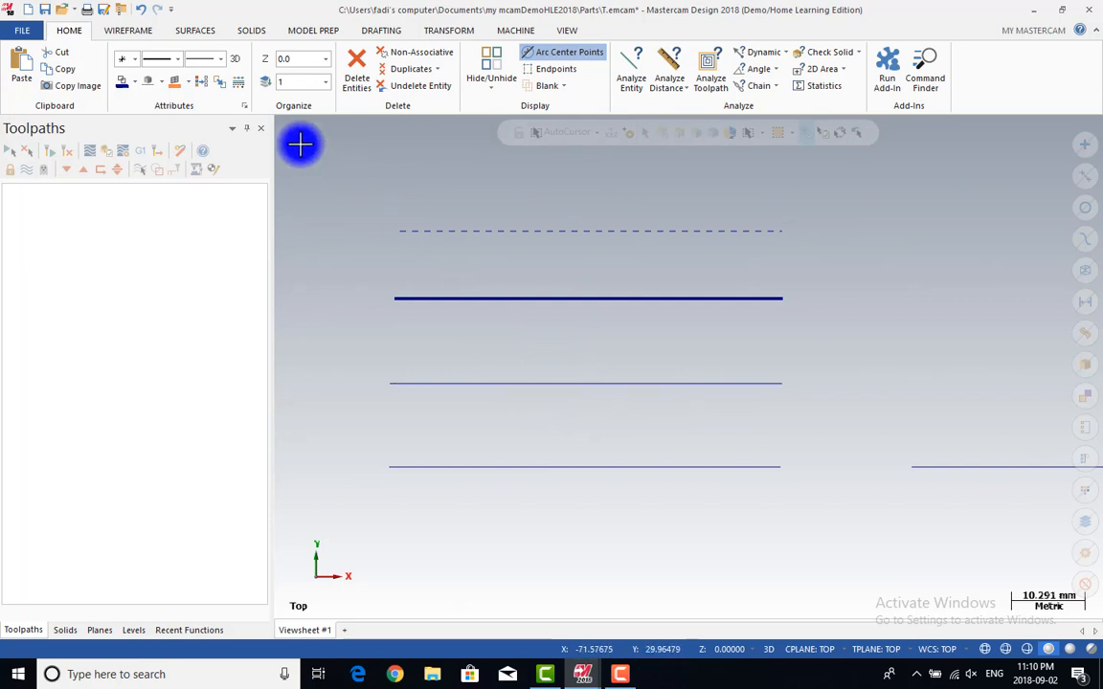
pyautogui.click(220, 65)
pyautogui.click(217, 66)
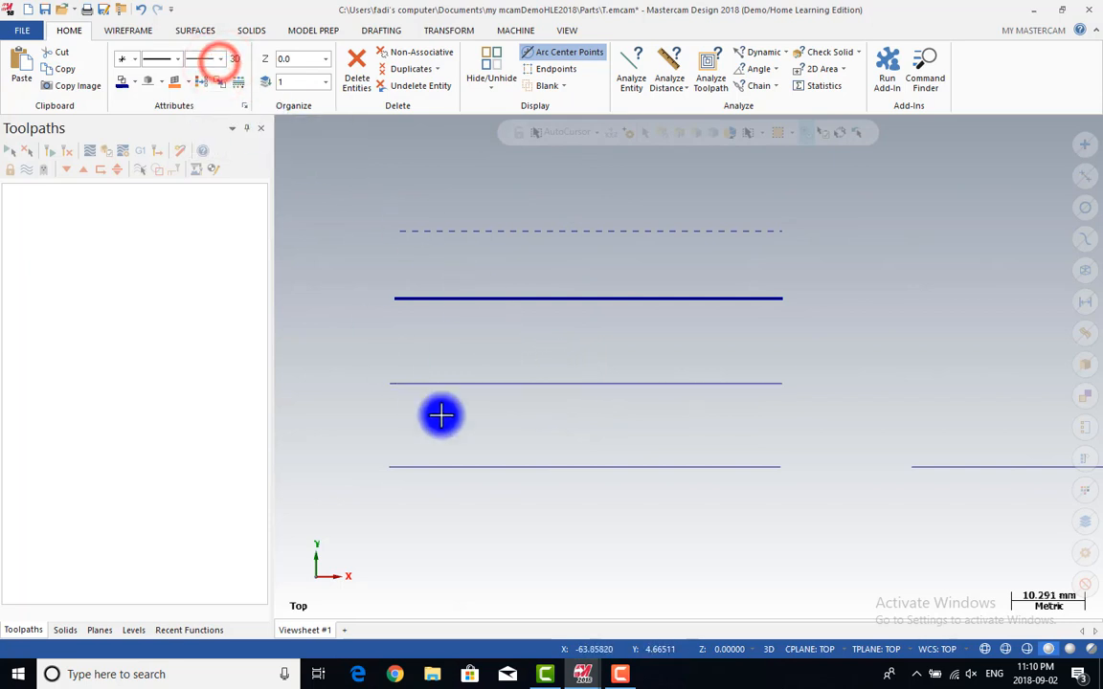
# - Color the third line from the top yellow and clear the red and magenta colors from the two lowest lines
pyautogui.click(753, 473)
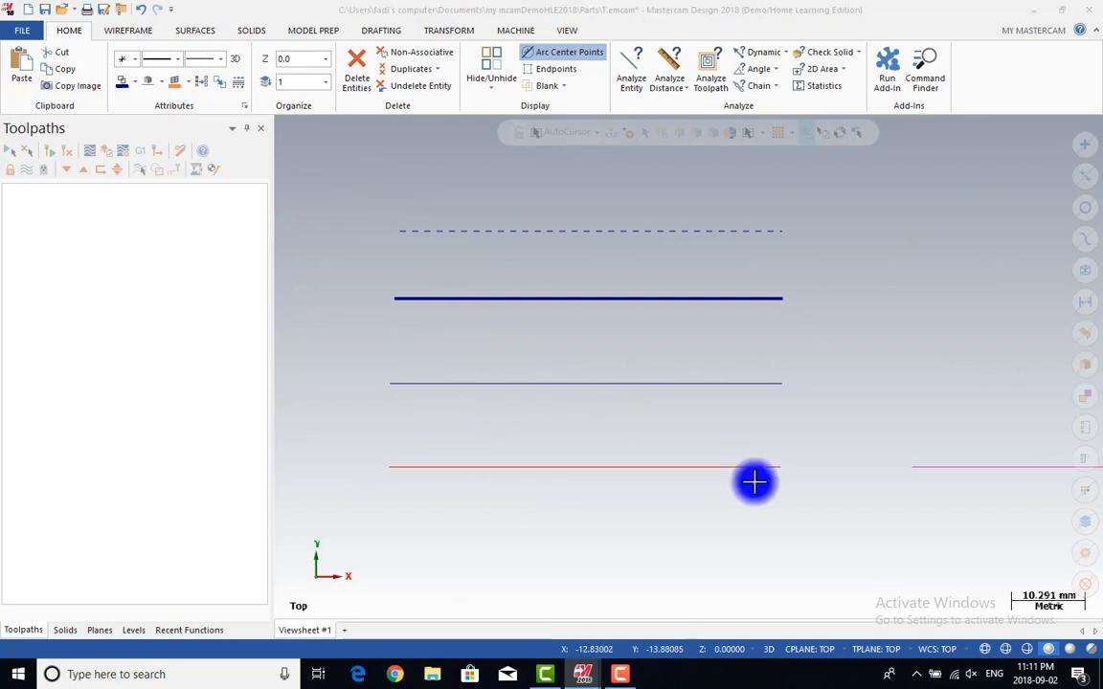
pyautogui.click(466, 385)
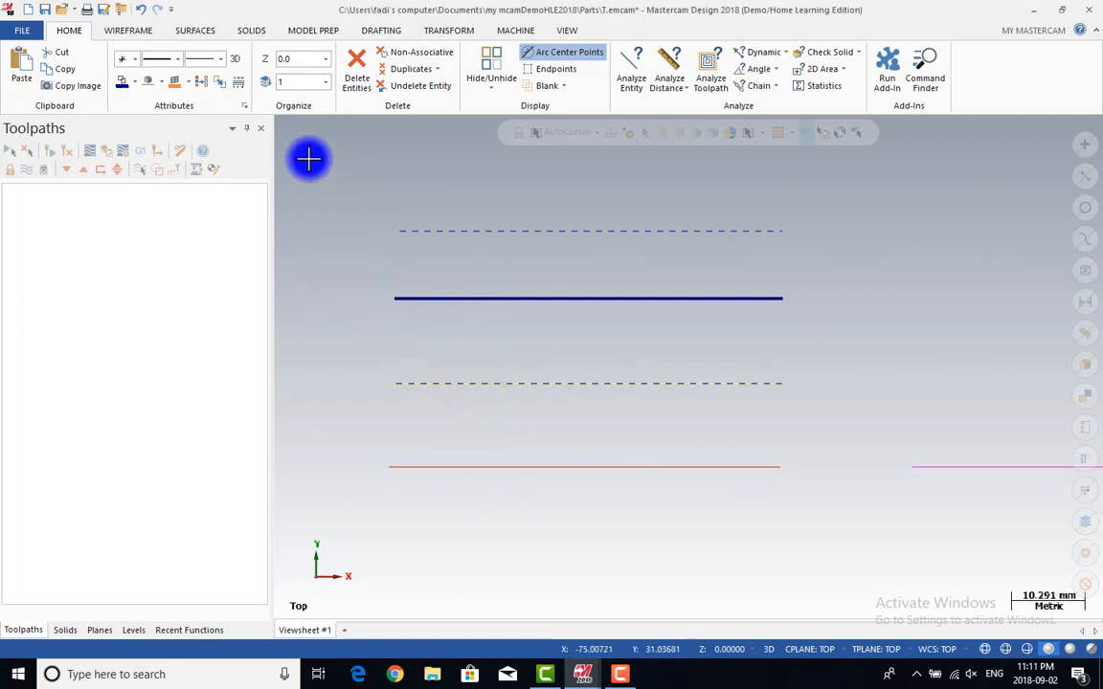
pyautogui.click(161, 85)
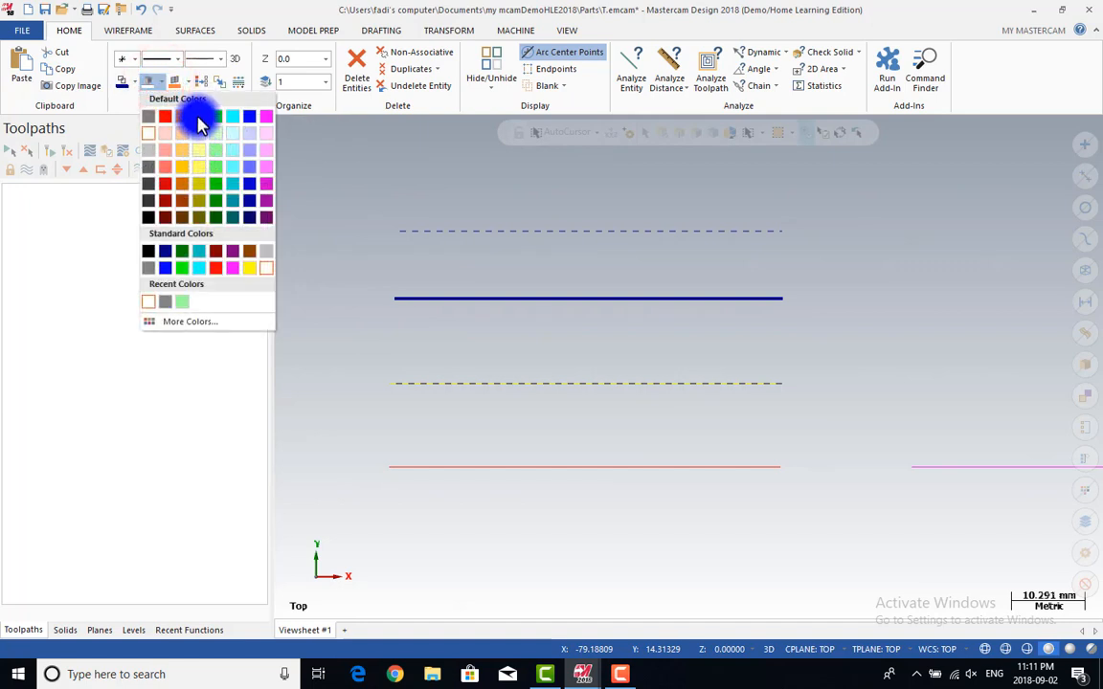
pyautogui.click(199, 118)
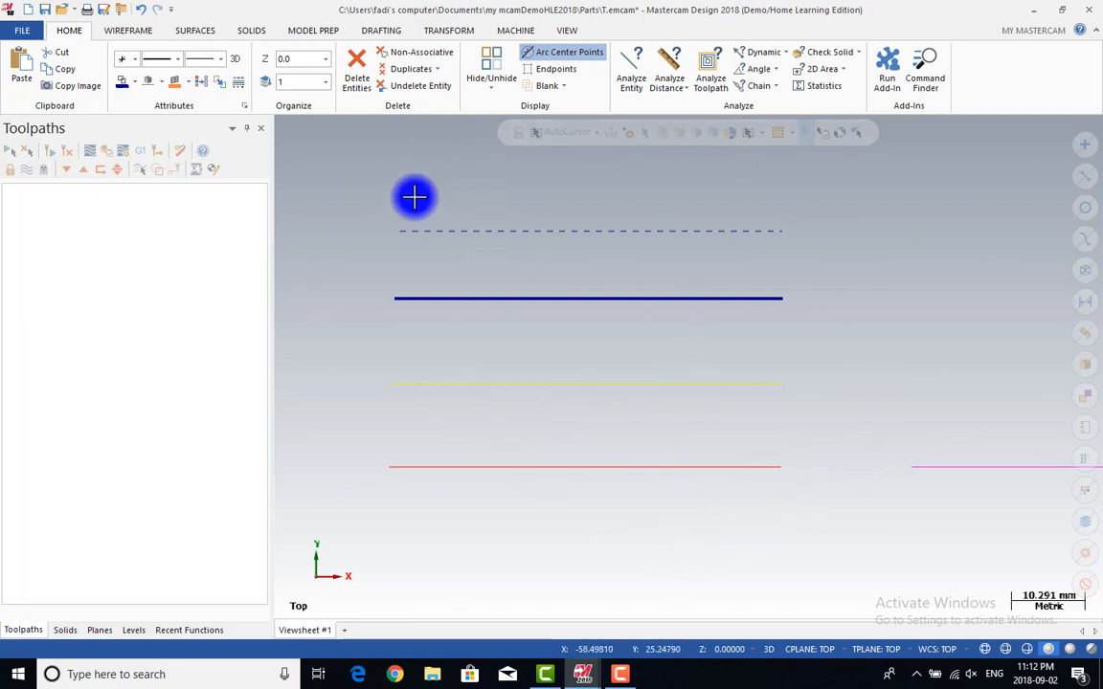
pyautogui.click(203, 83)
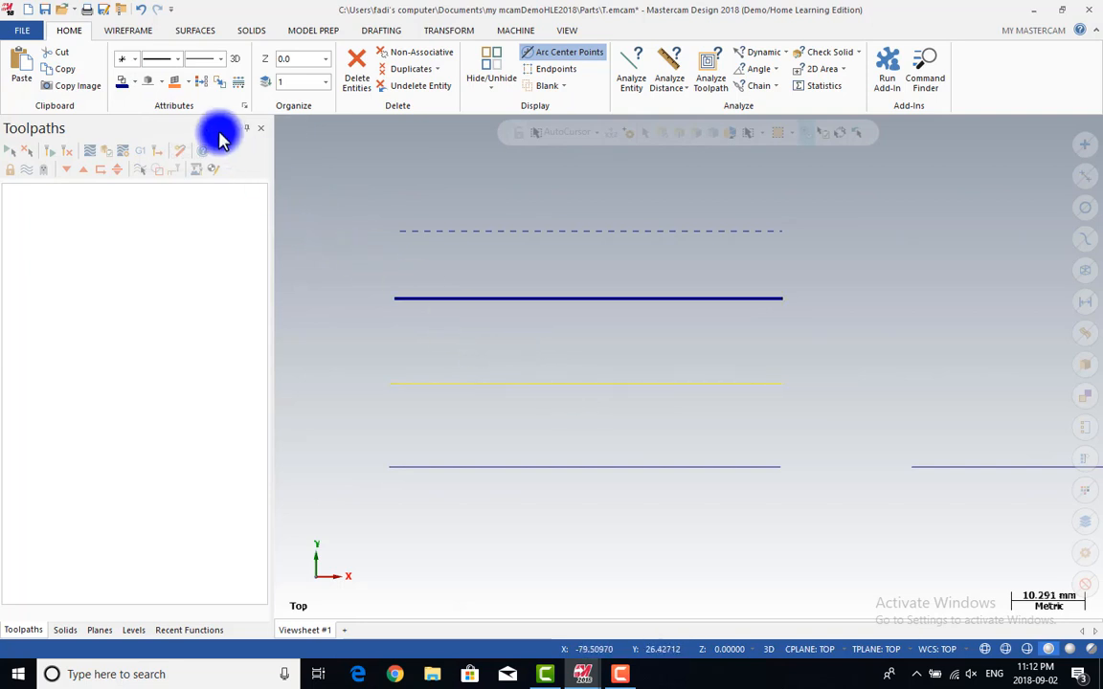
# - Delete the yellow line between the thick line and the lowest line
pyautogui.click(563, 384)
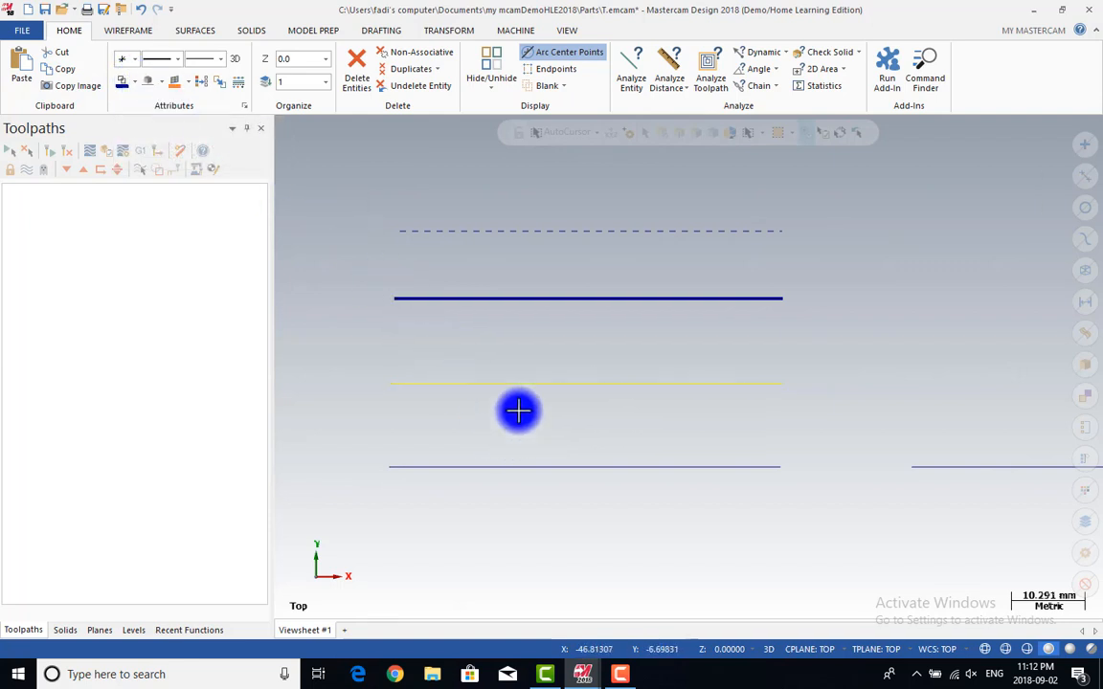
pyautogui.click(534, 384)
pyautogui.click(538, 384)
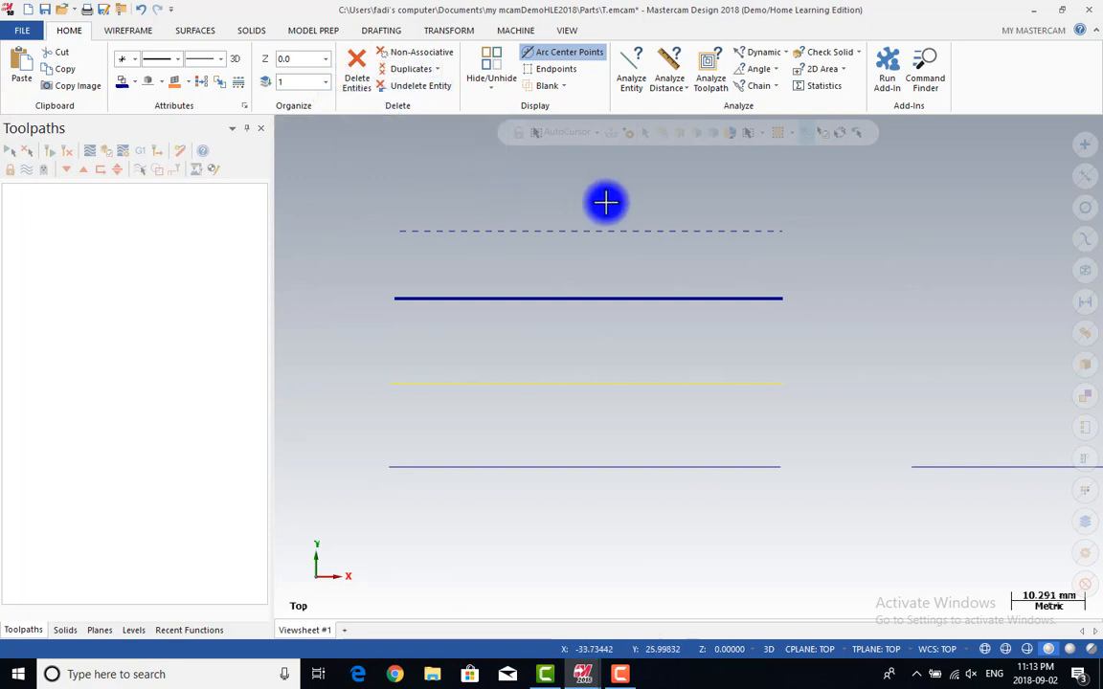
pyautogui.click(691, 386)
pyautogui.click(358, 67)
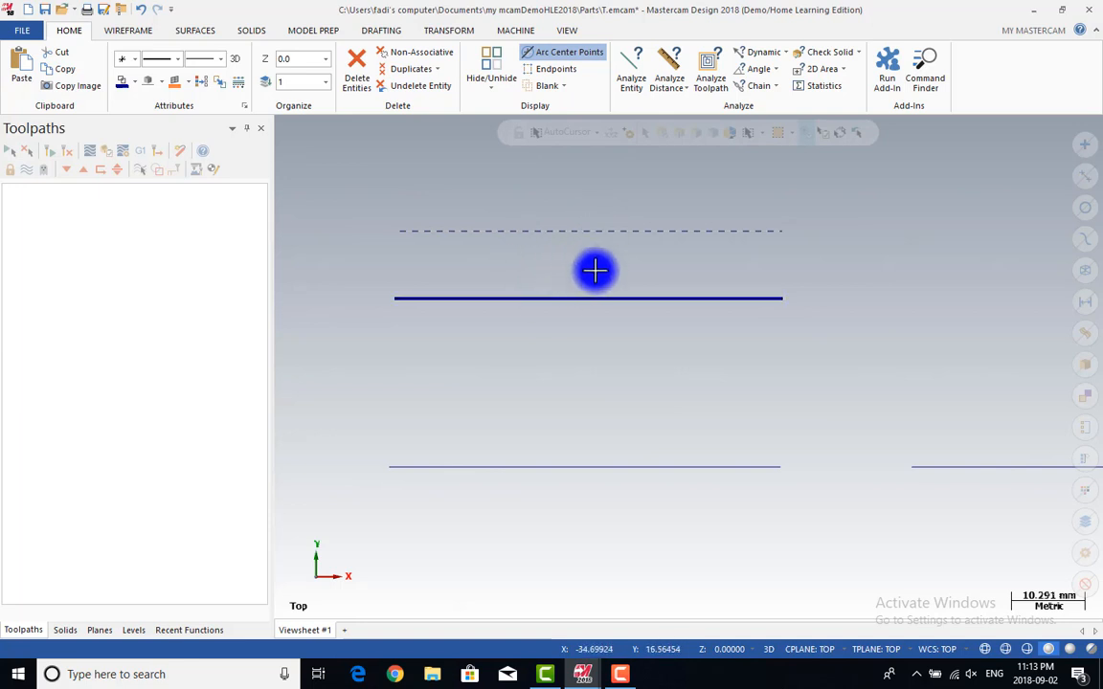
# - Run Delete Duplicates on the thick line and close its summary
pyautogui.click(583, 301)
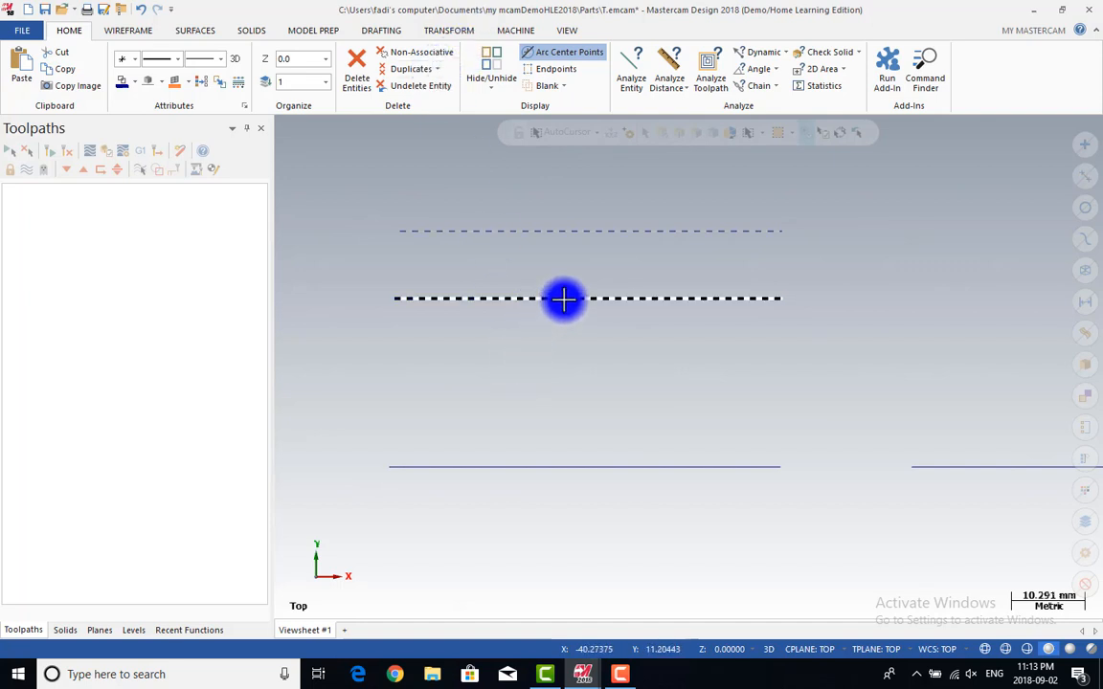
pyautogui.click(437, 71)
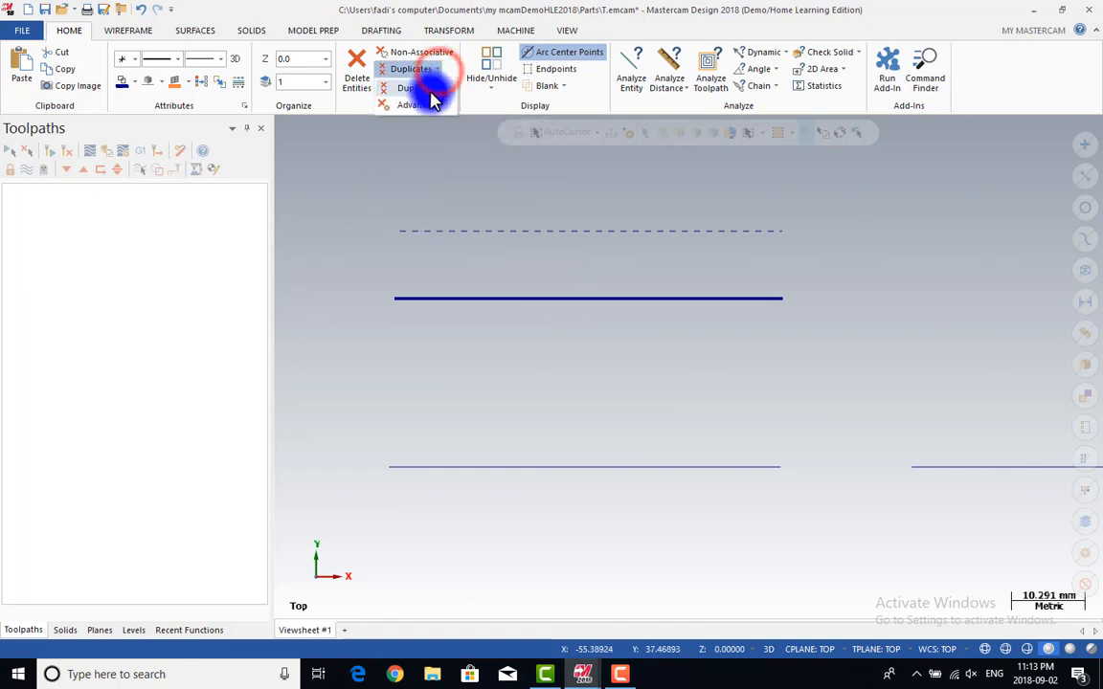
pyautogui.click(430, 88)
pyautogui.click(374, 288)
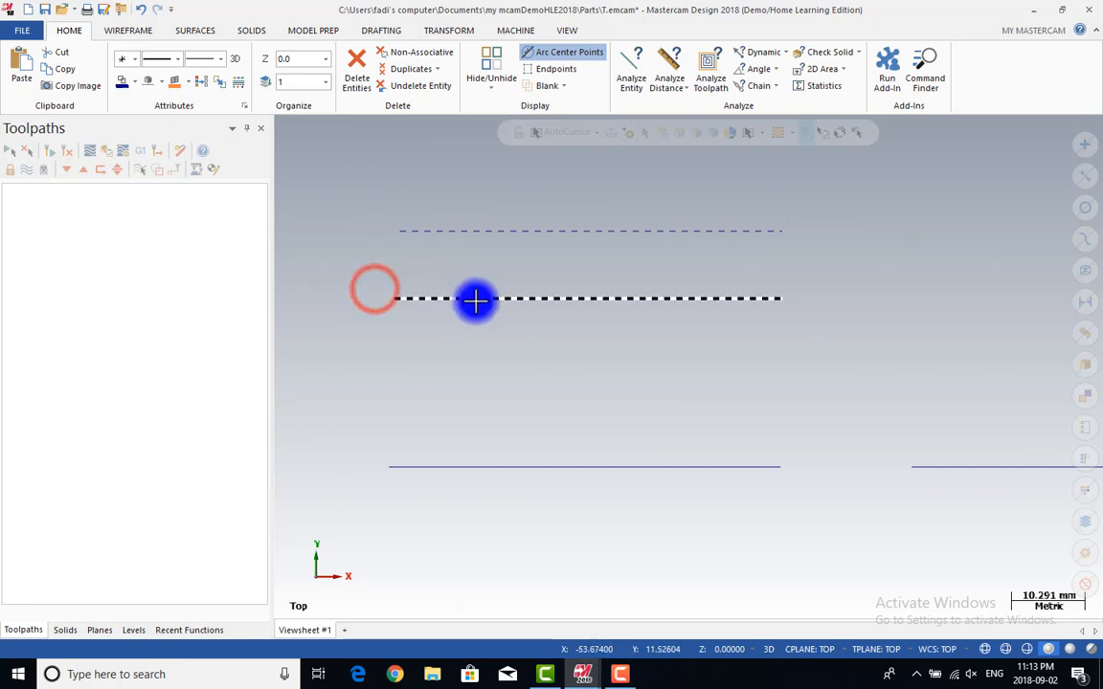
pyautogui.click(548, 298)
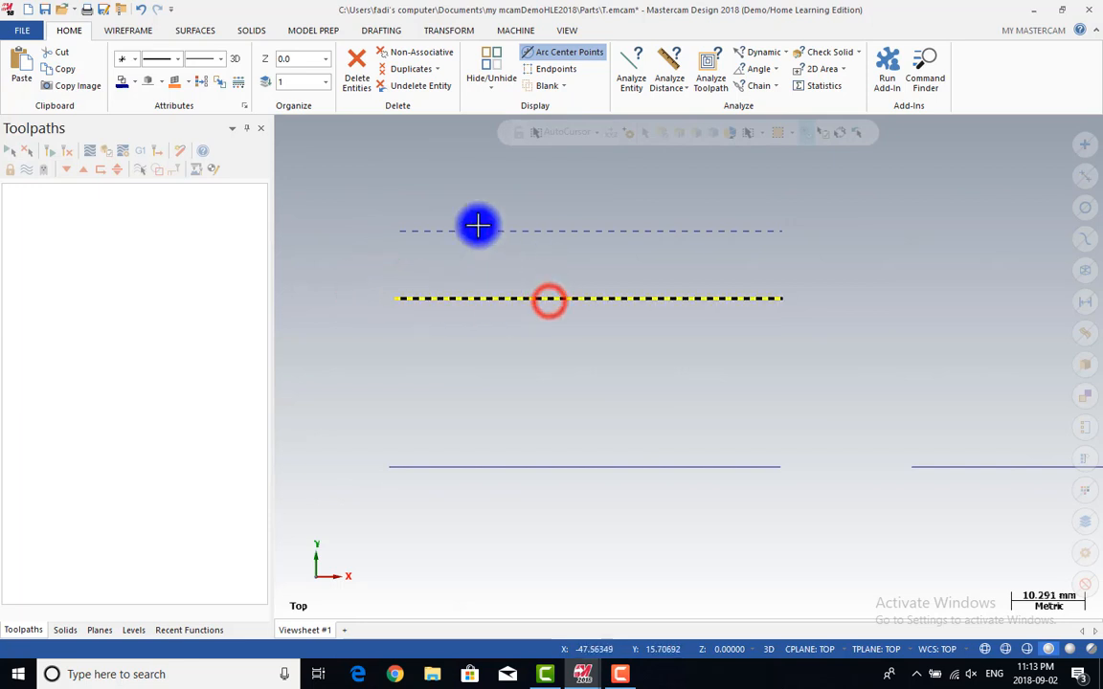
pyautogui.click(438, 70)
pyautogui.click(425, 88)
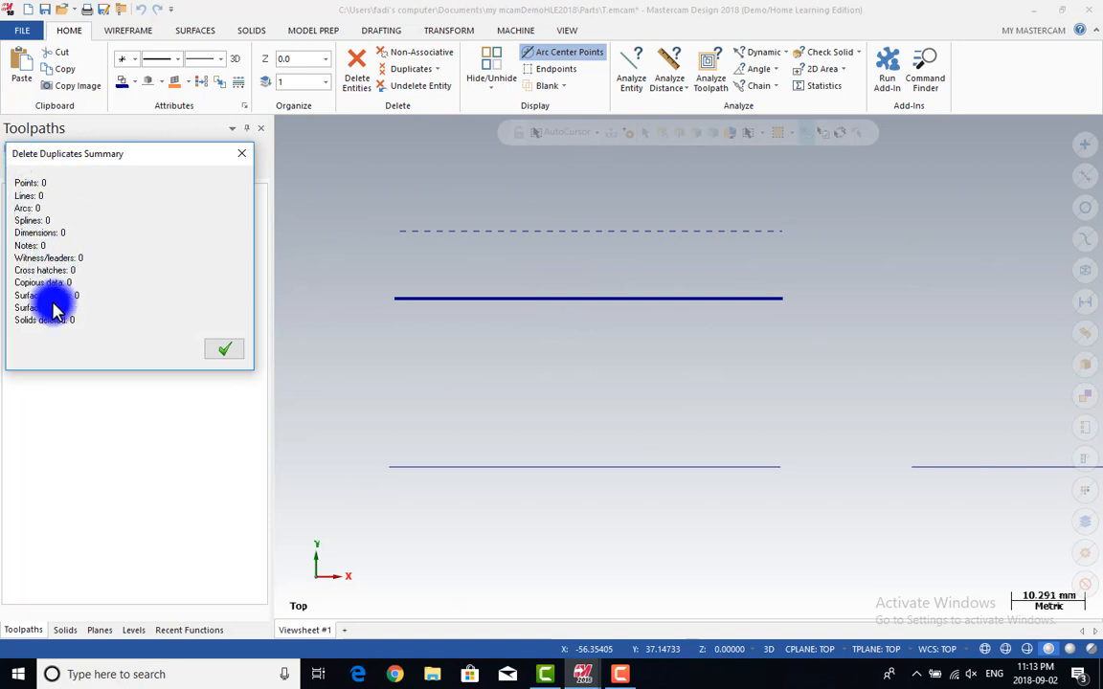
pyautogui.click(229, 354)
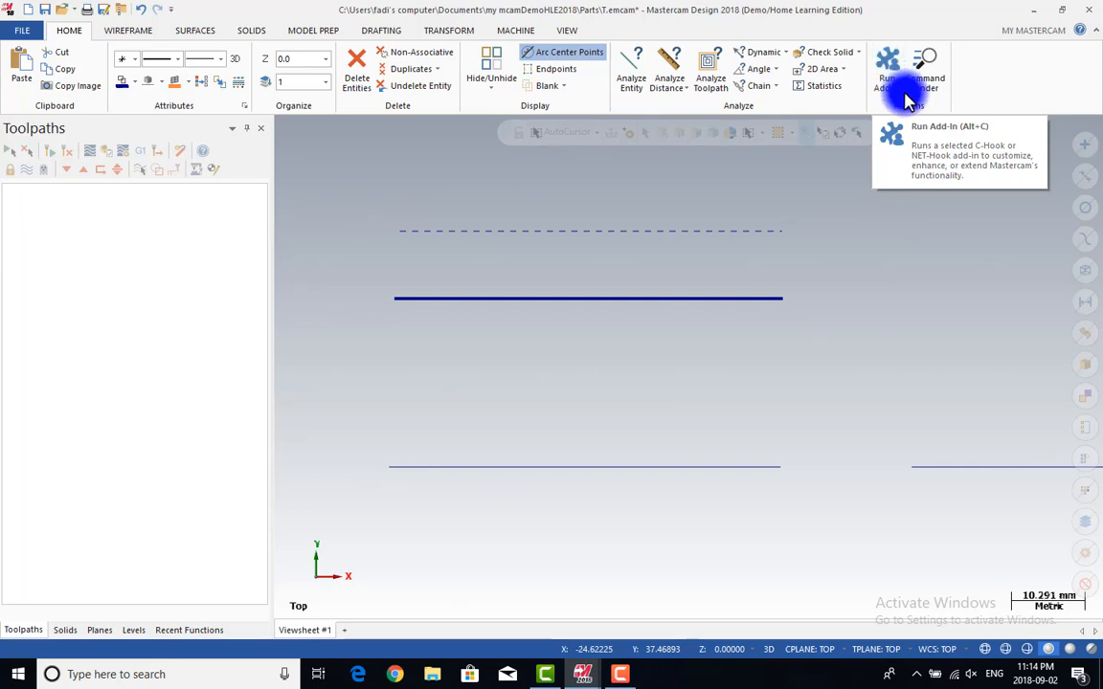
# - Find the Line Endpoints command by searching for "line" in the Command Finder, start it and close the finder
pyautogui.click(929, 77)
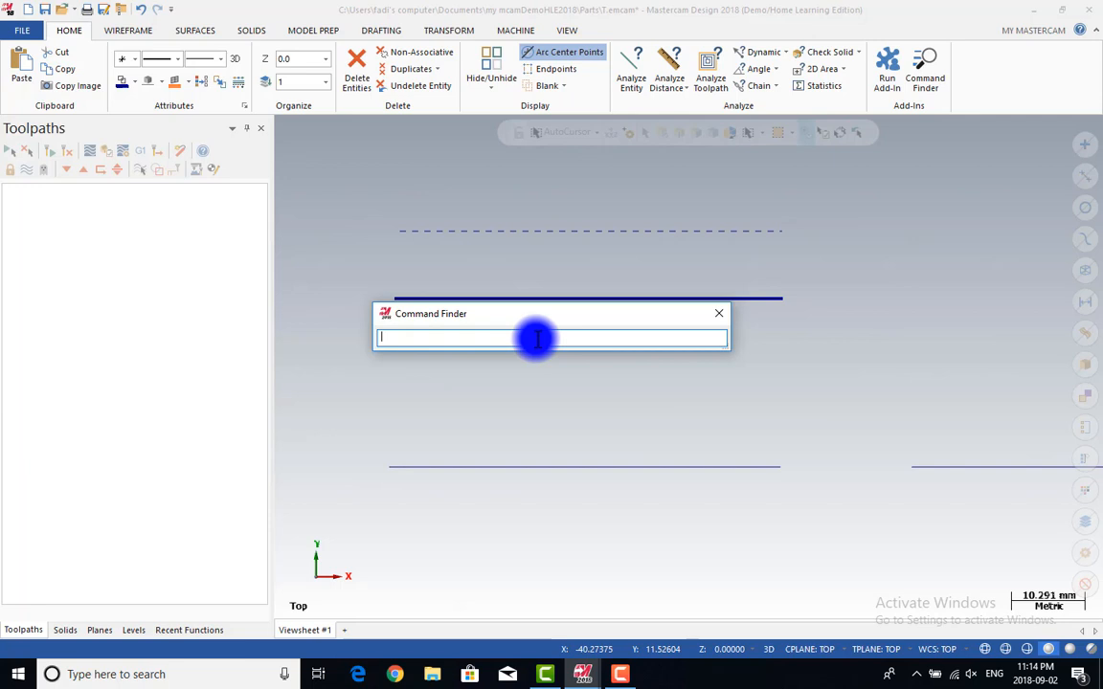
pyautogui.write('ine')
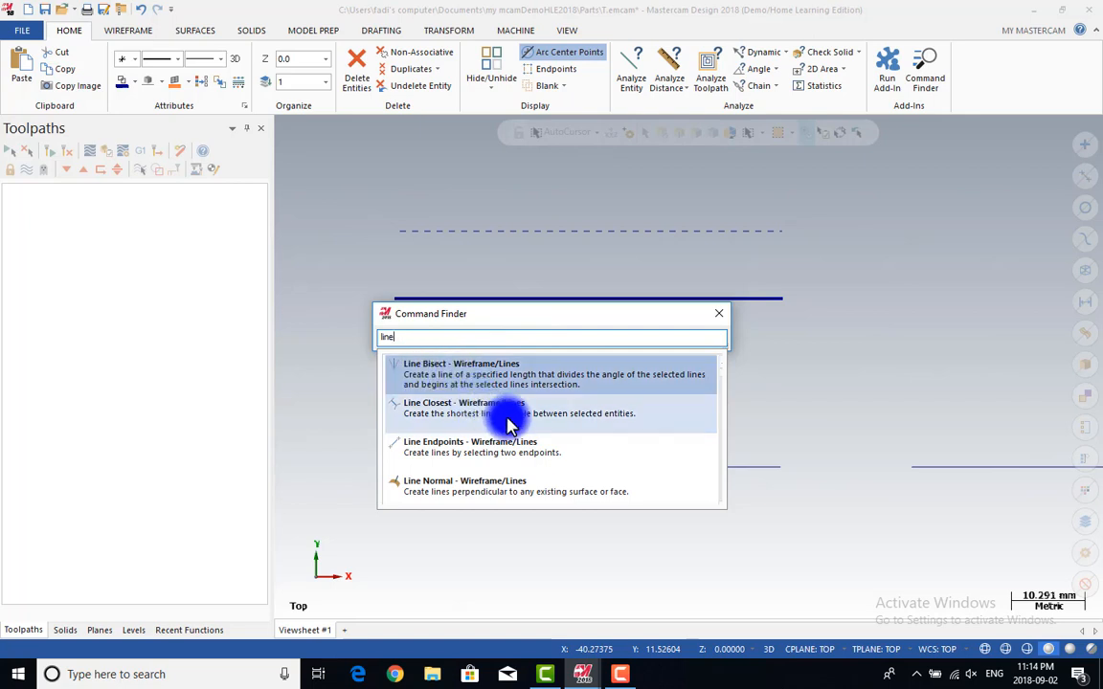
pyautogui.click(490, 446)
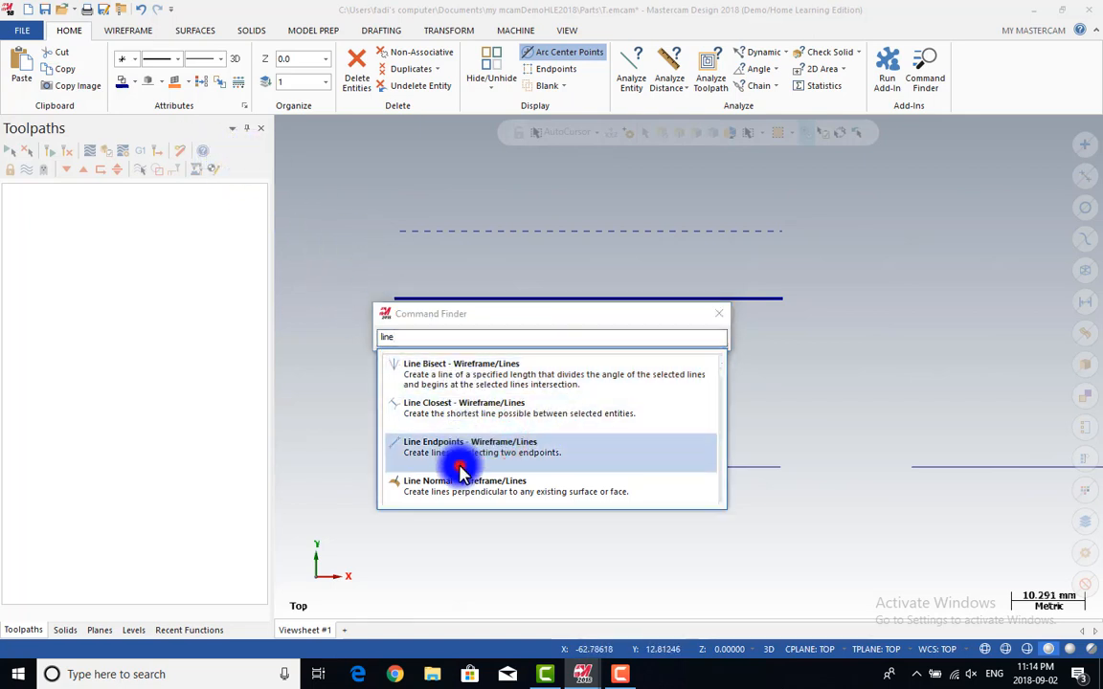
pyautogui.click(495, 458)
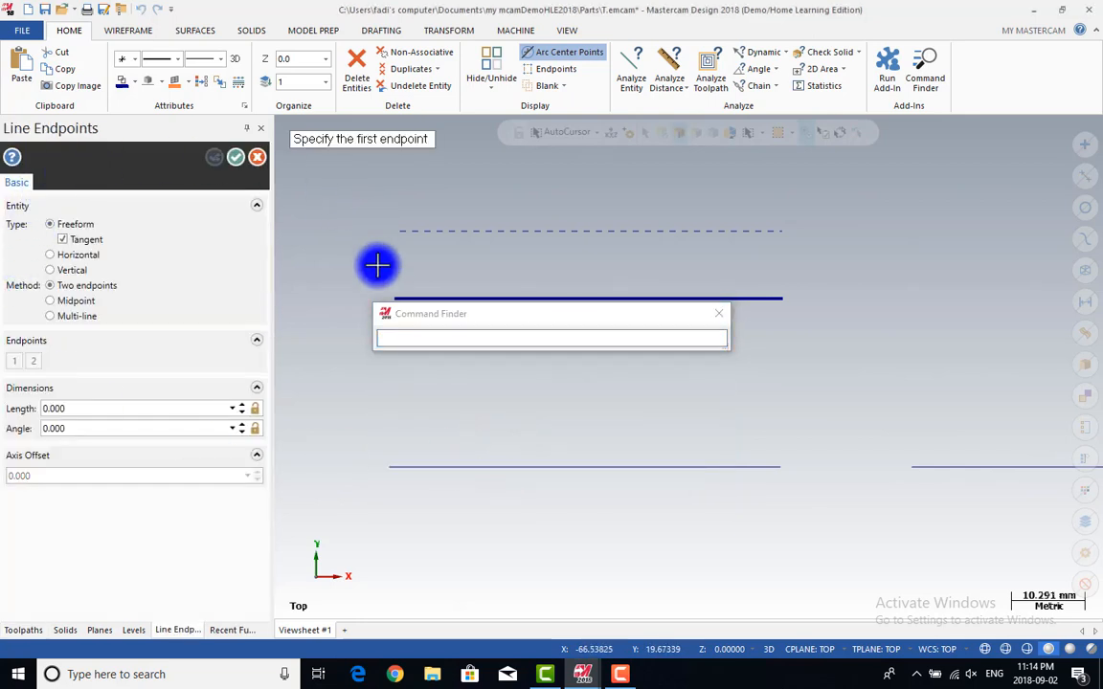
pyautogui.click(721, 313)
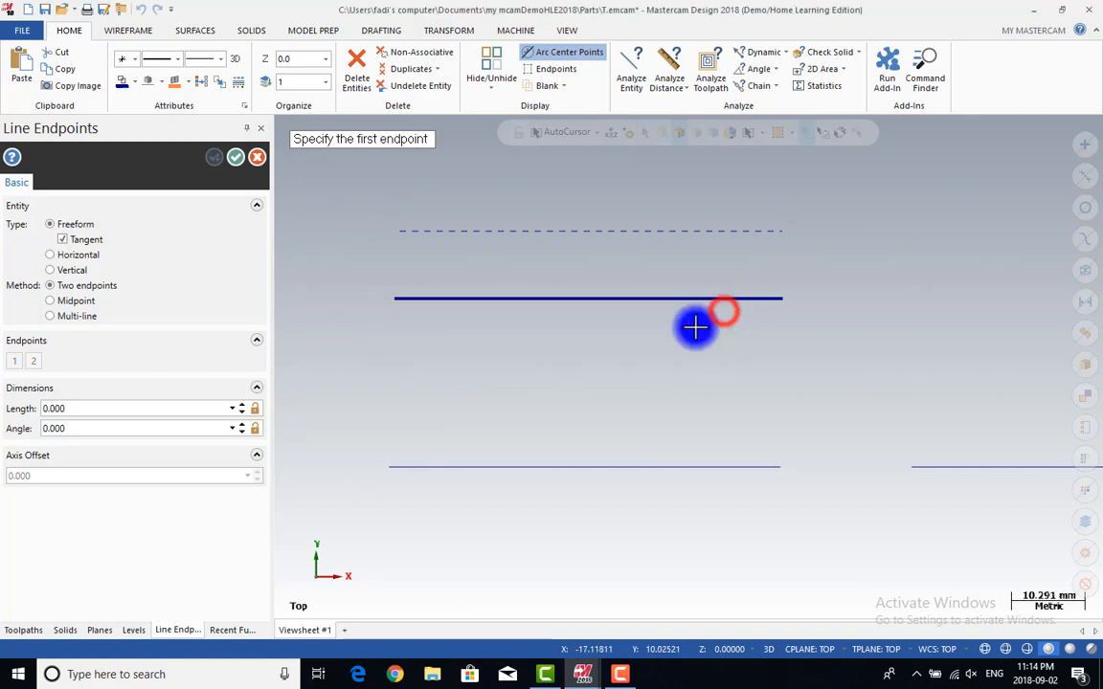
# - Draw a freeform two-endpoint line about 44 mm long at about 7 degrees between the thick line and the lowest line
pyautogui.click(524, 399)
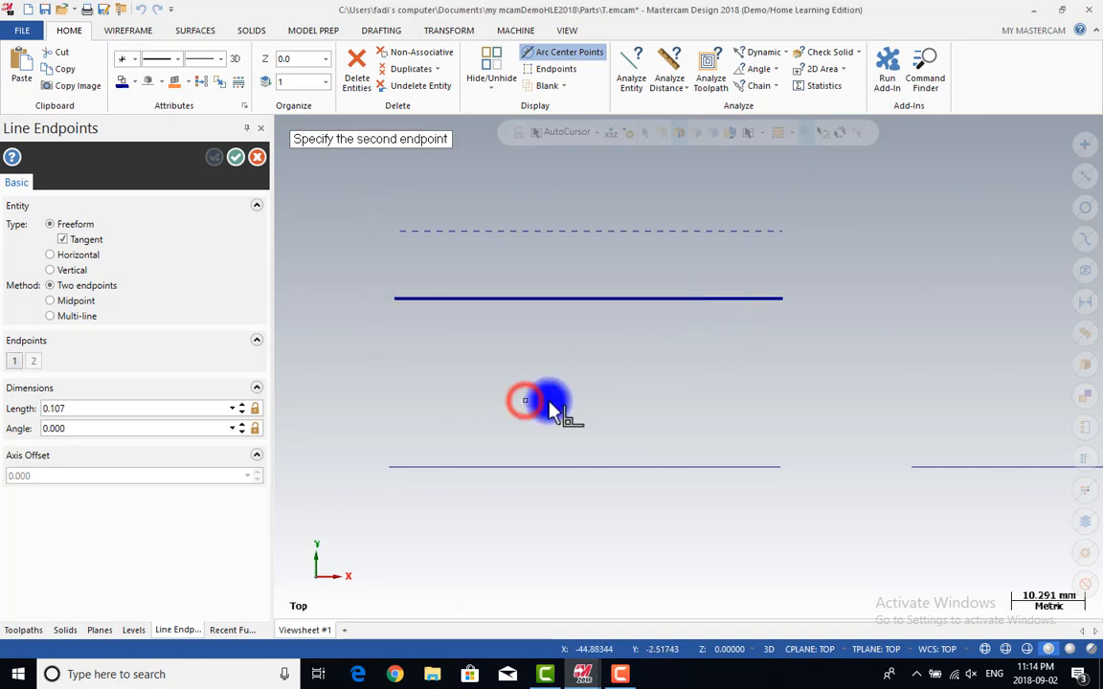
pyautogui.click(835, 364)
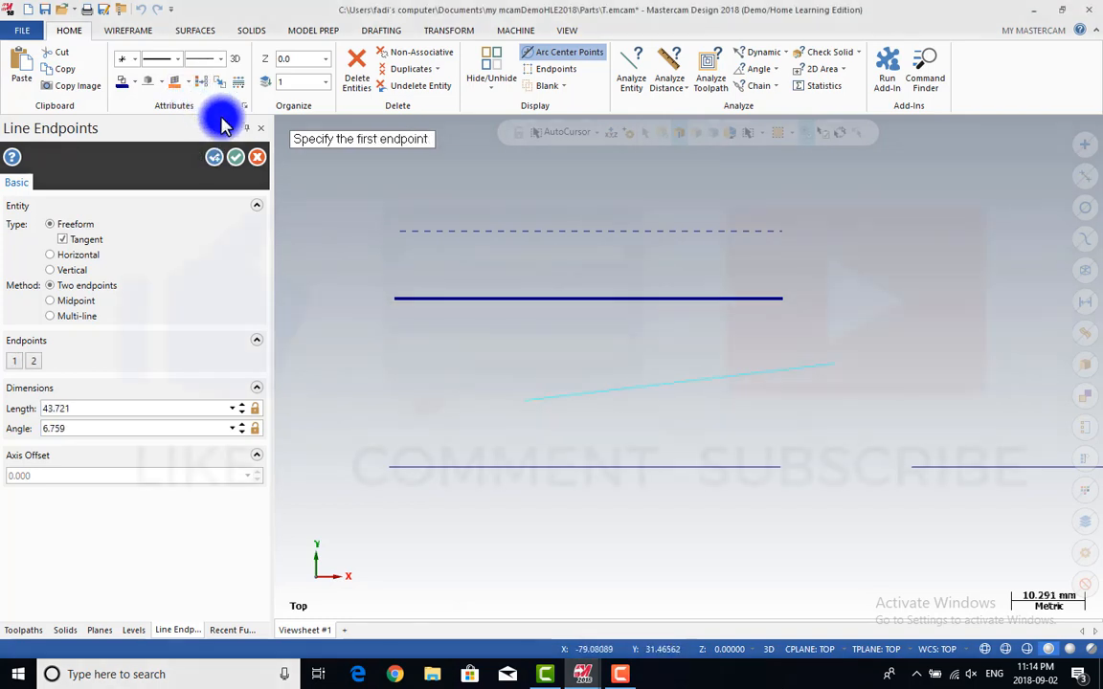
pyautogui.click(236, 157)
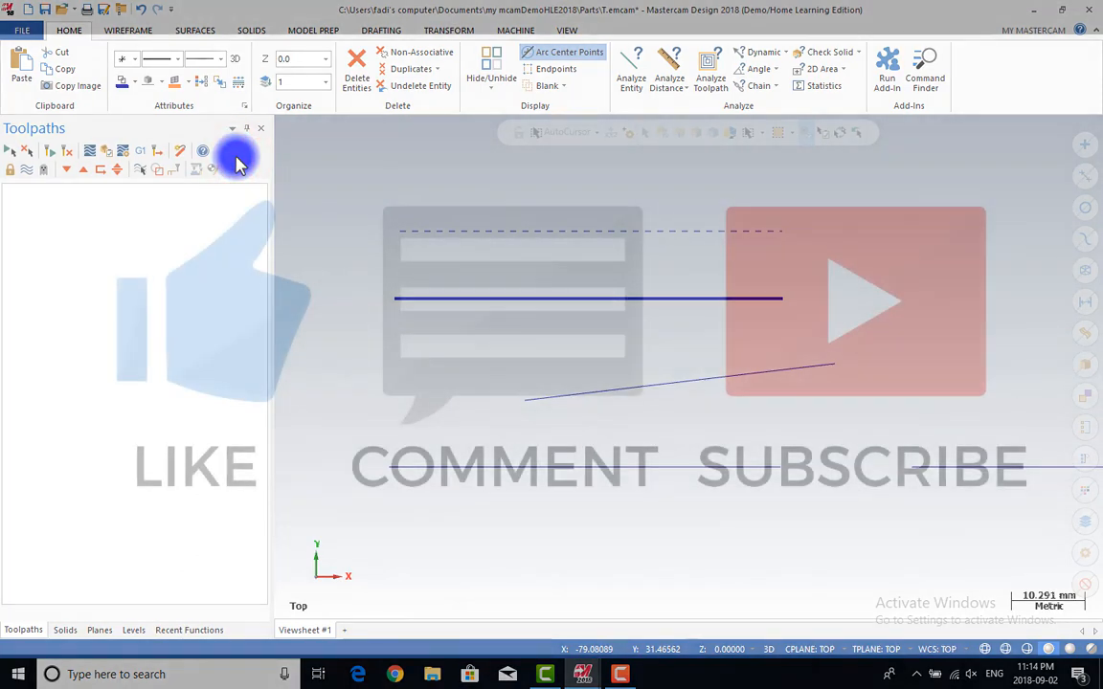